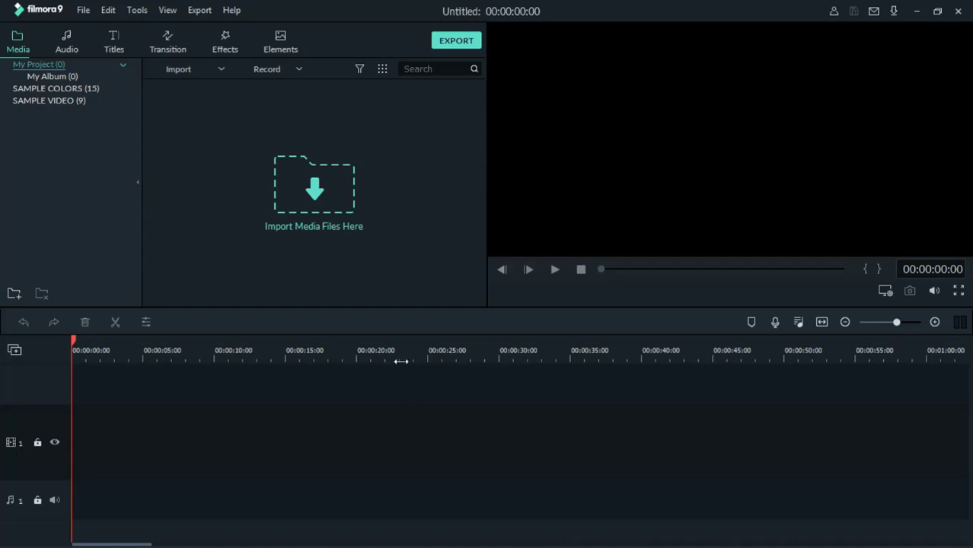
Open the Record Voiceover dialog and start recording audio from the microphone with Mute enabled
{"action": "left_click", "coordinate": [83, 11]}
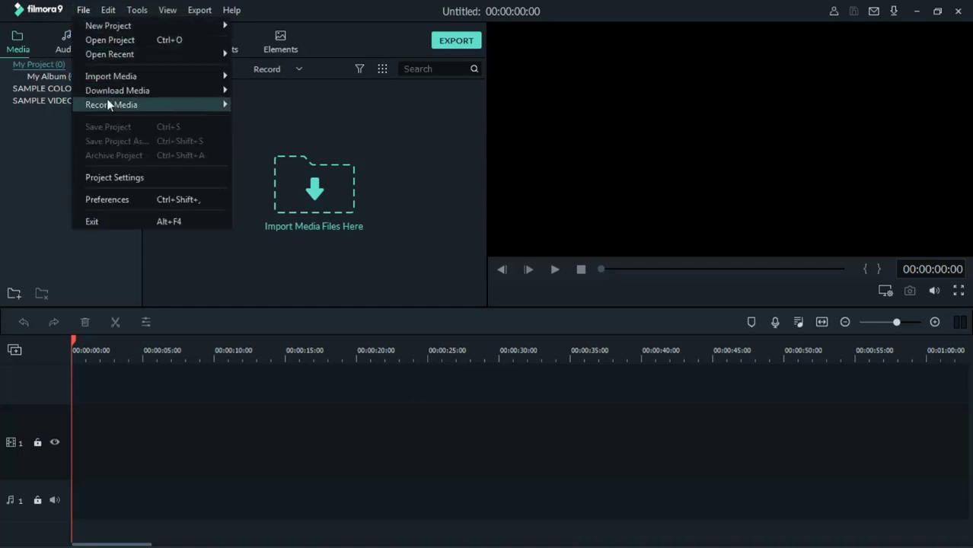
{"action": "mouse_move", "coordinate": [119, 102]}
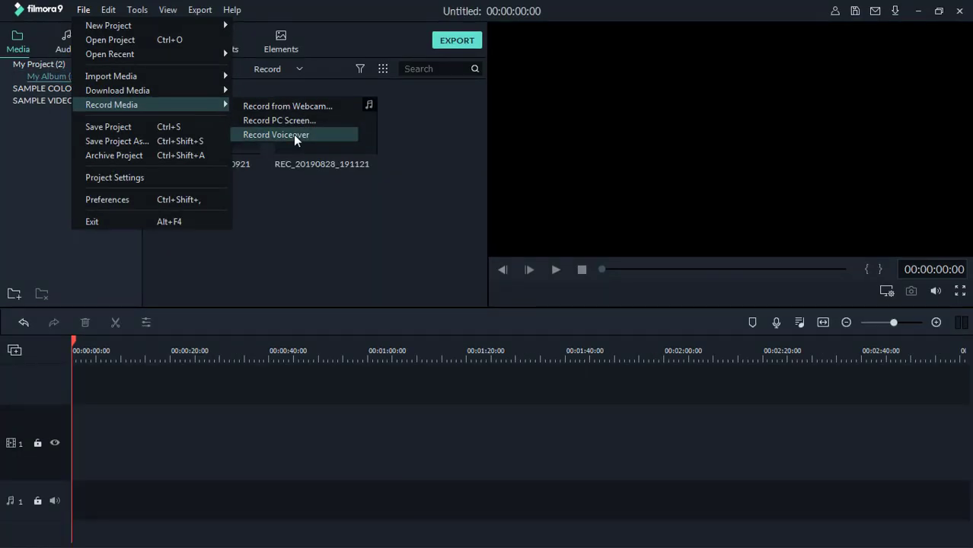
{"action": "left_click", "coordinate": [293, 134]}
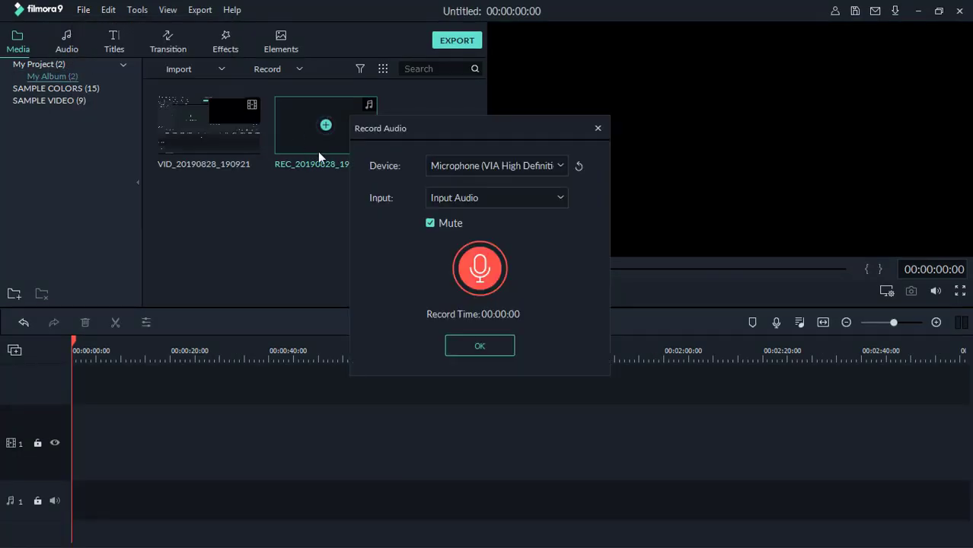
{"action": "left_click", "coordinate": [479, 273]}
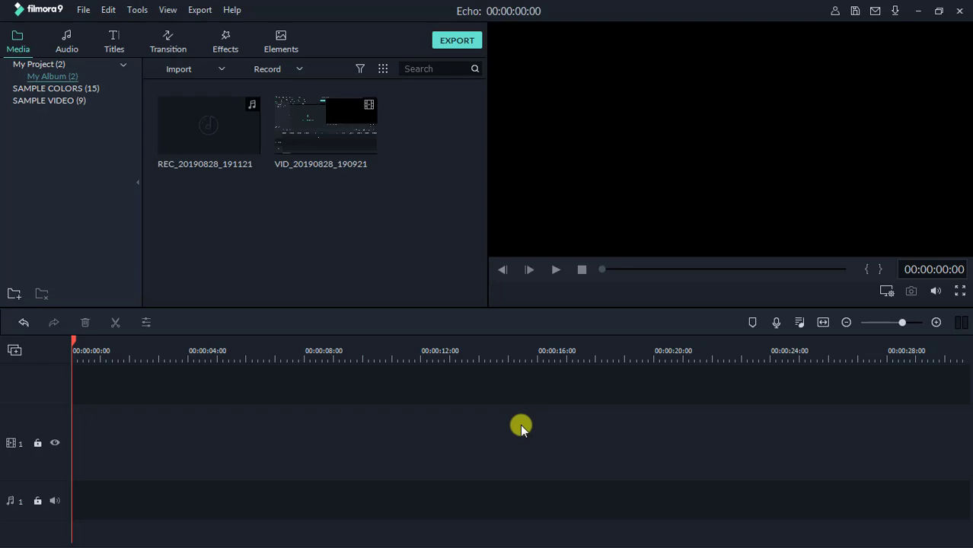
Place the REC_20190828_191121 recording at the start of audio track 1
{"action": "mouse_move", "coordinate": [230, 134]}
{"action": "left_click_drag", "start_coordinate": [230, 134], "coordinate": [70, 498]}
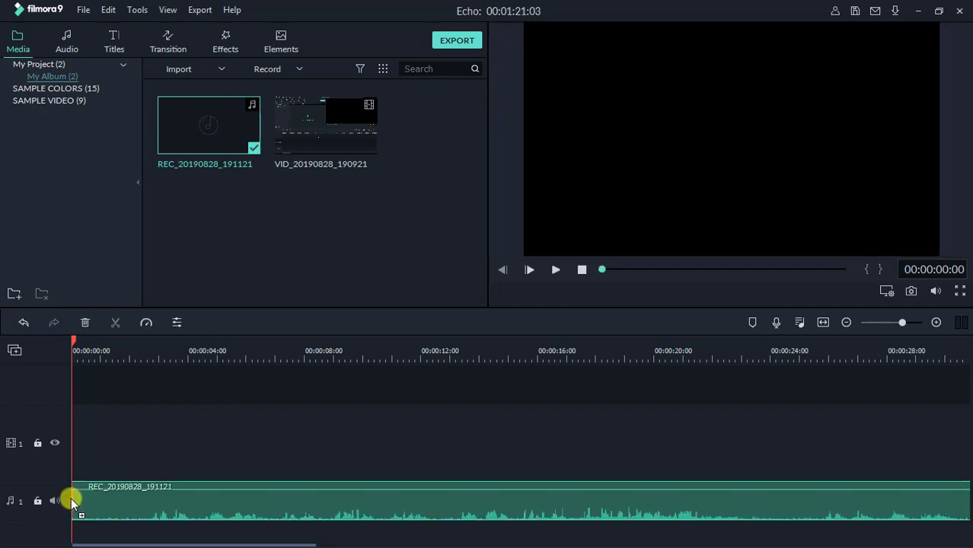
{"action": "left_click_drag", "start_coordinate": [335, 350], "coordinate": [395, 337]}
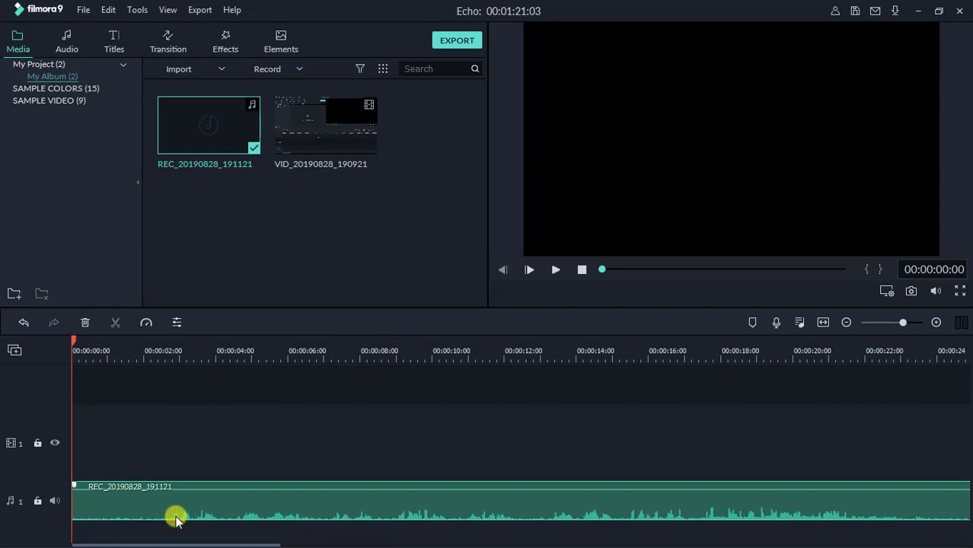
Split the recording at 00:00:02:12, delete the opening part and move the remainder to the start of audio track 1
{"action": "left_click_drag", "start_coordinate": [74, 344], "coordinate": [162, 357]}
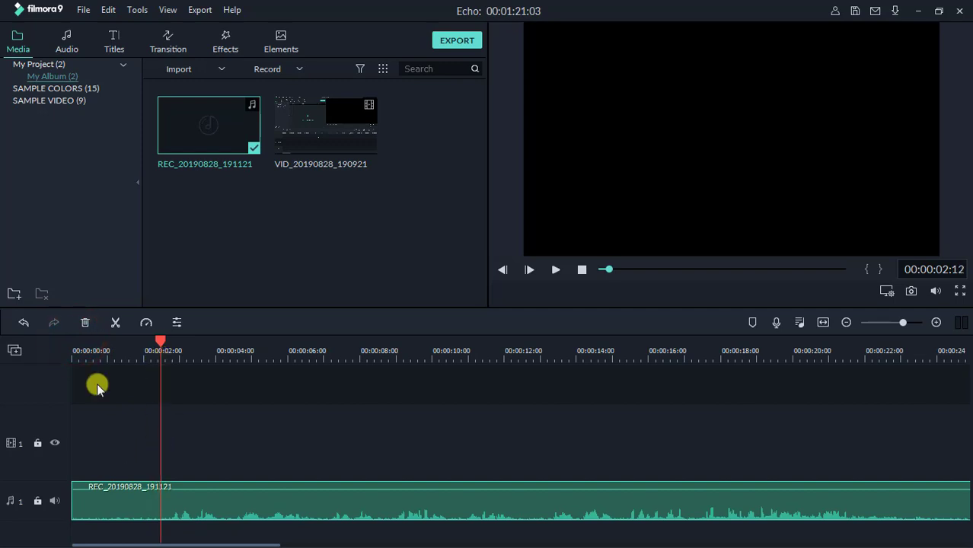
{"action": "left_click", "coordinate": [114, 324]}
{"action": "left_click", "coordinate": [119, 488]}
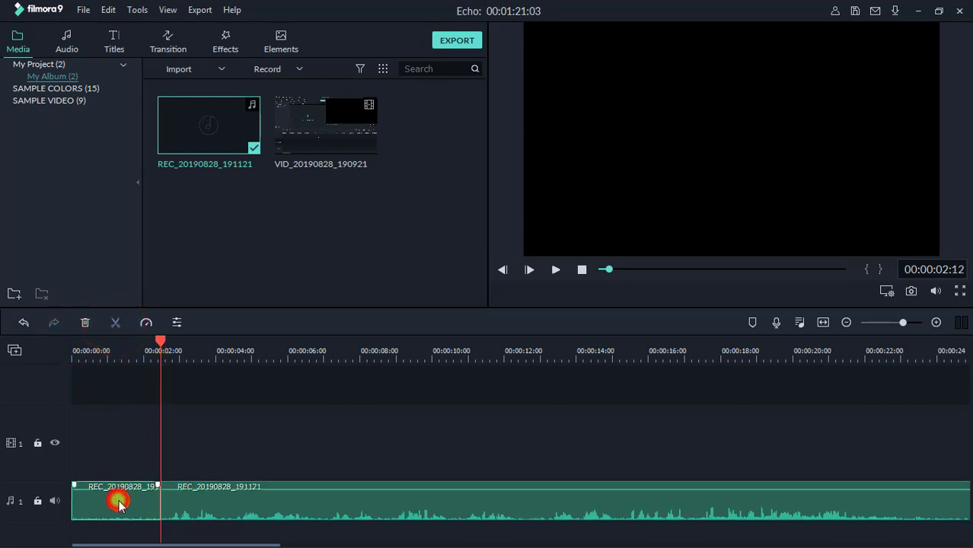
{"action": "key", "text": "Delete"}
{"action": "left_click_drag", "start_coordinate": [180, 482], "coordinate": [85, 498]}
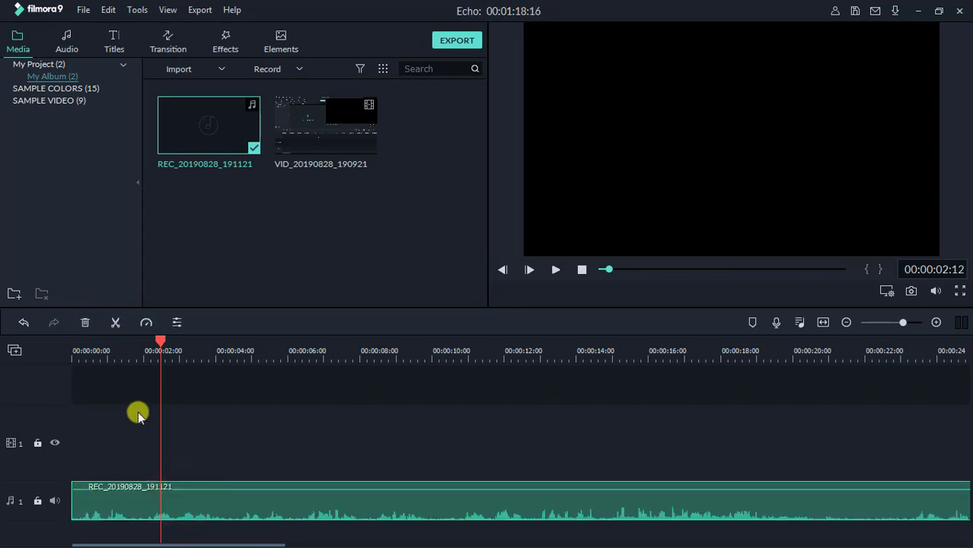
Play the recording from the start up to 00:00:10:03, split it there and delete everything after the cut
{"action": "left_click_drag", "start_coordinate": [158, 343], "coordinate": [71, 356]}
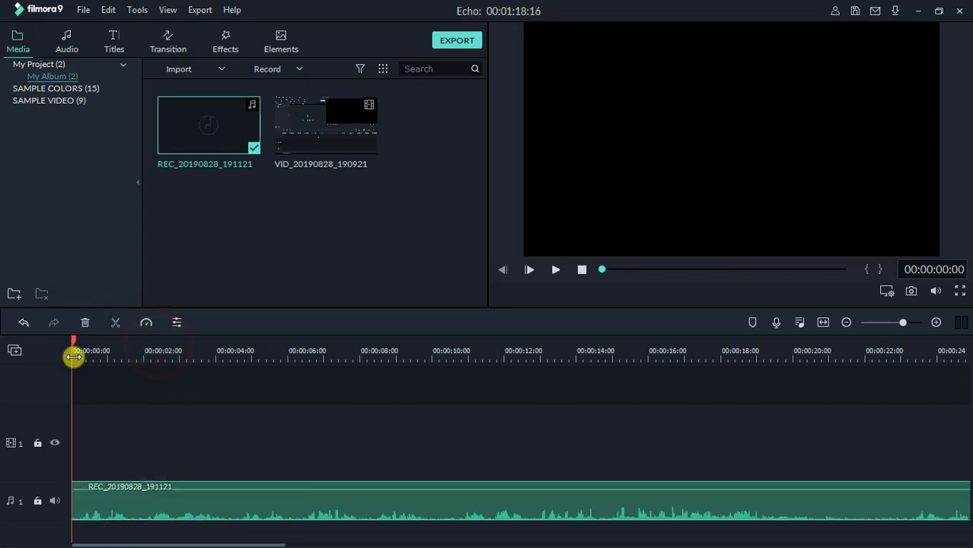
{"action": "left_click", "coordinate": [555, 269]}
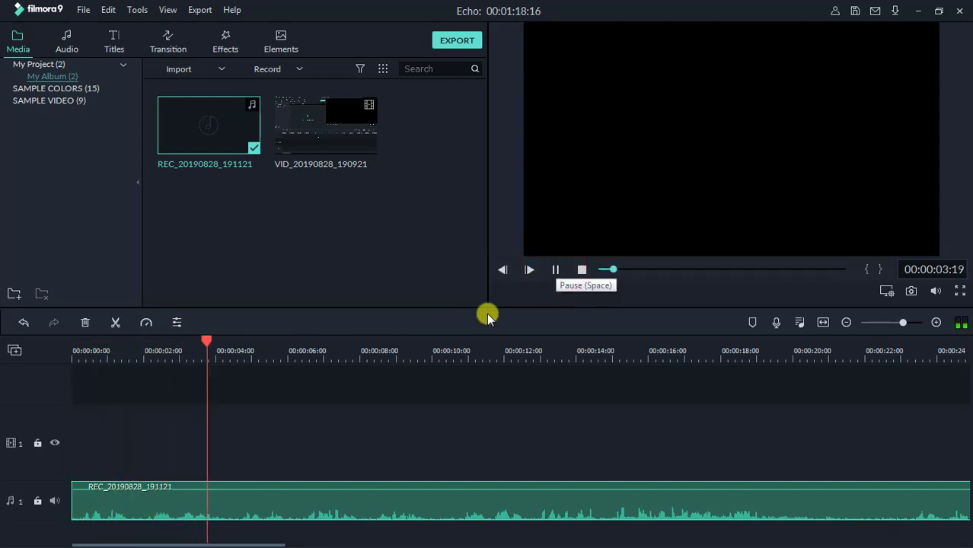
{"action": "left_click_drag", "start_coordinate": [443, 359], "coordinate": [434, 358]}
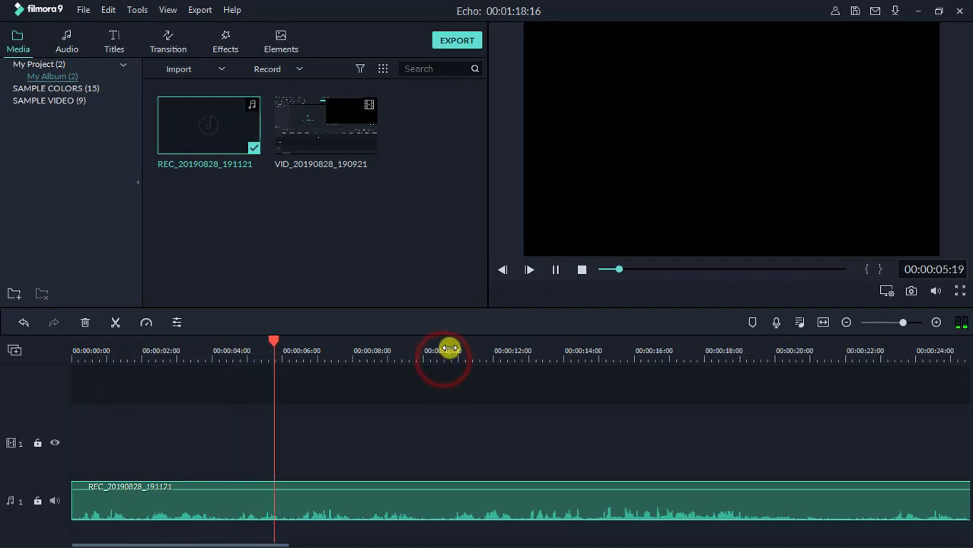
{"action": "left_click", "coordinate": [557, 271]}
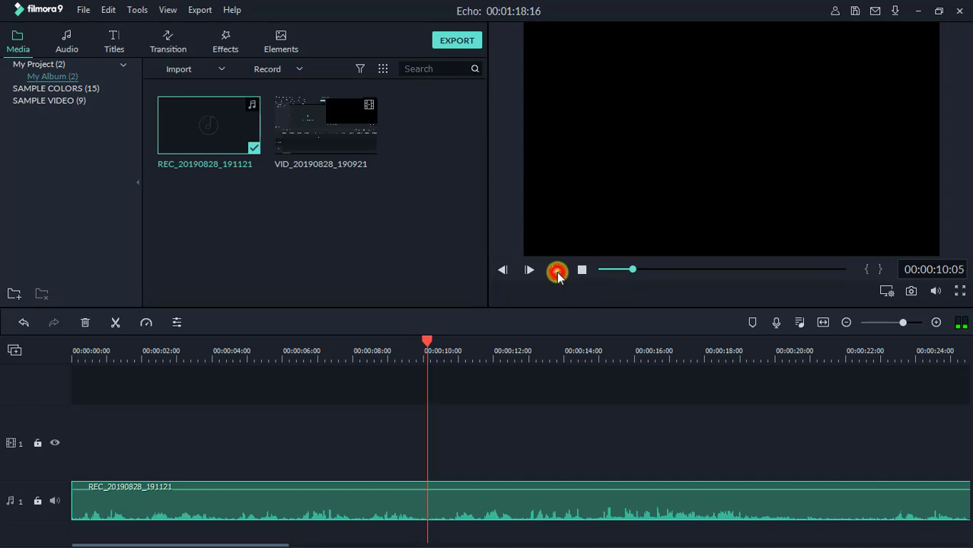
{"action": "left_click", "coordinate": [119, 325]}
{"action": "left_click", "coordinate": [499, 507]}
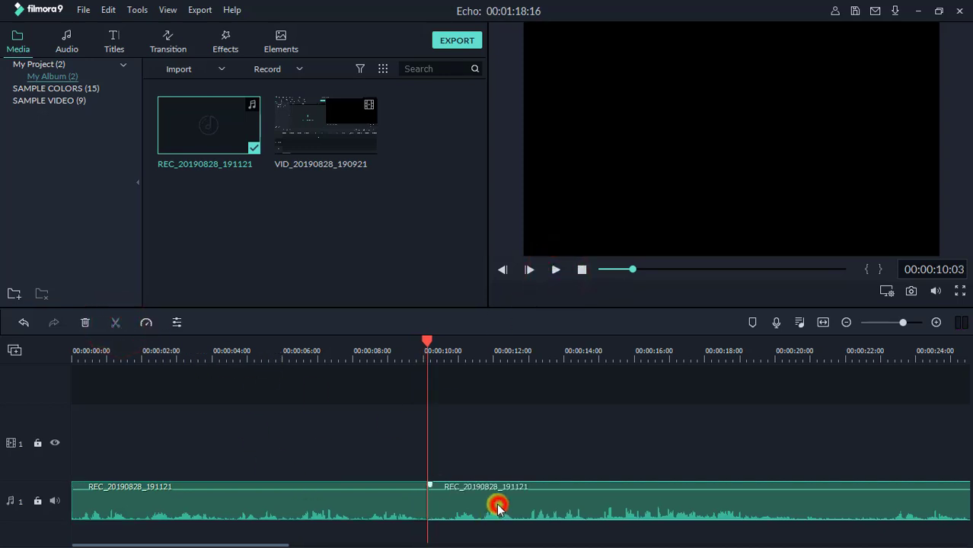
{"action": "key", "text": "Delete"}
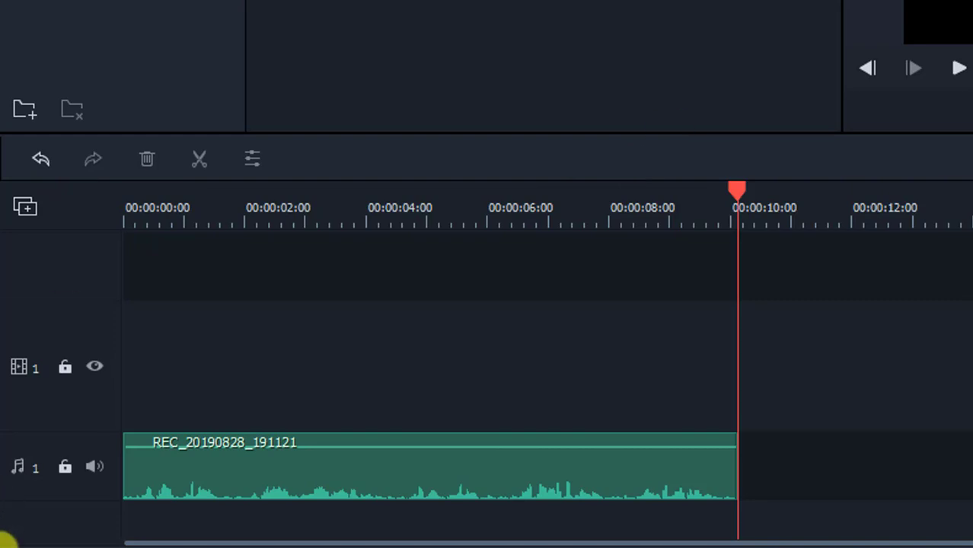
Add two more audio tracks to the timeline
{"action": "left_click", "coordinate": [25, 209]}
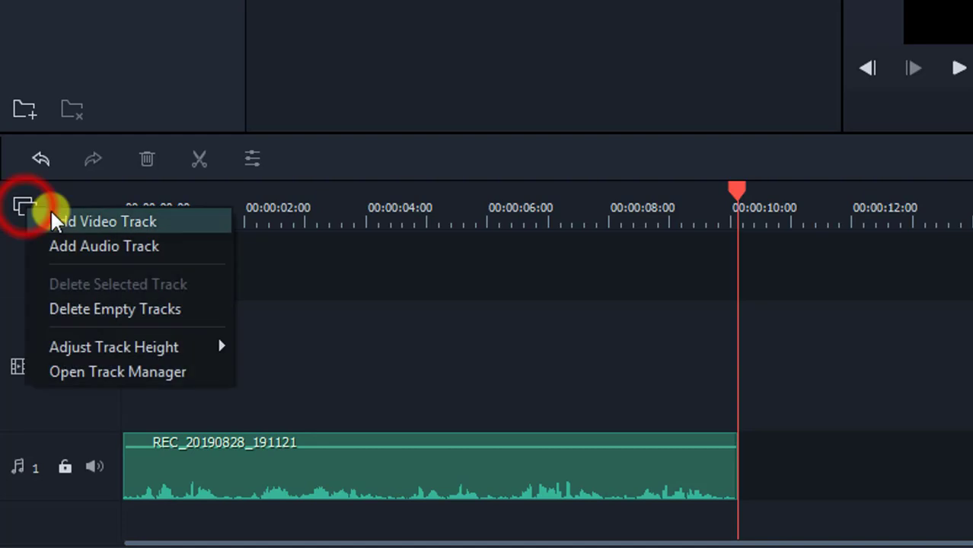
{"action": "left_click", "coordinate": [84, 247]}
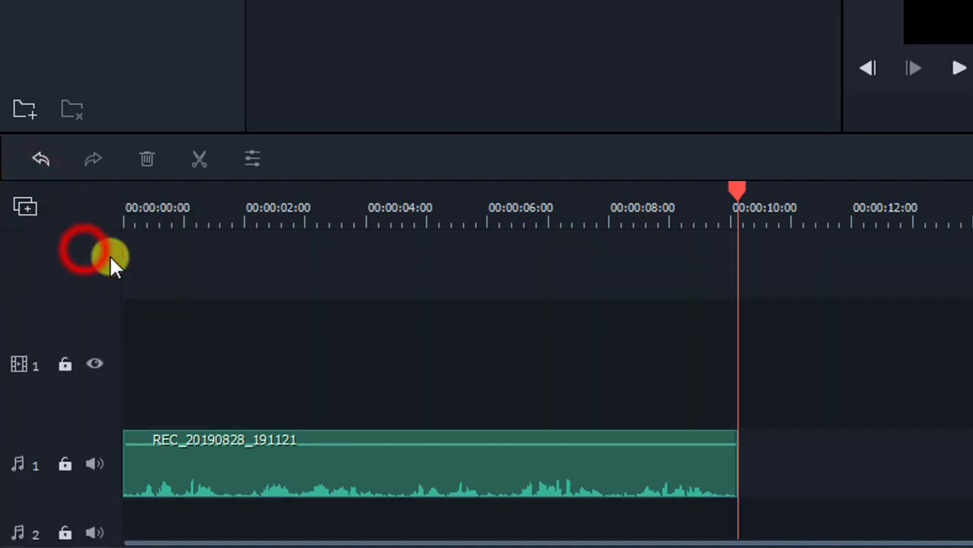
{"action": "scroll", "coordinate": [102, 511], "scroll_direction": "down", "scroll_amount": 1}
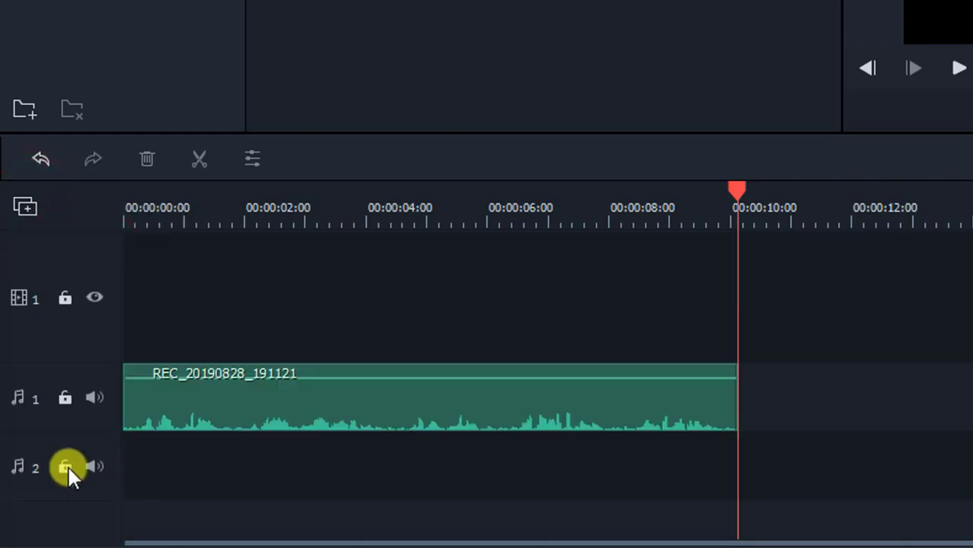
{"action": "left_click", "coordinate": [25, 205]}
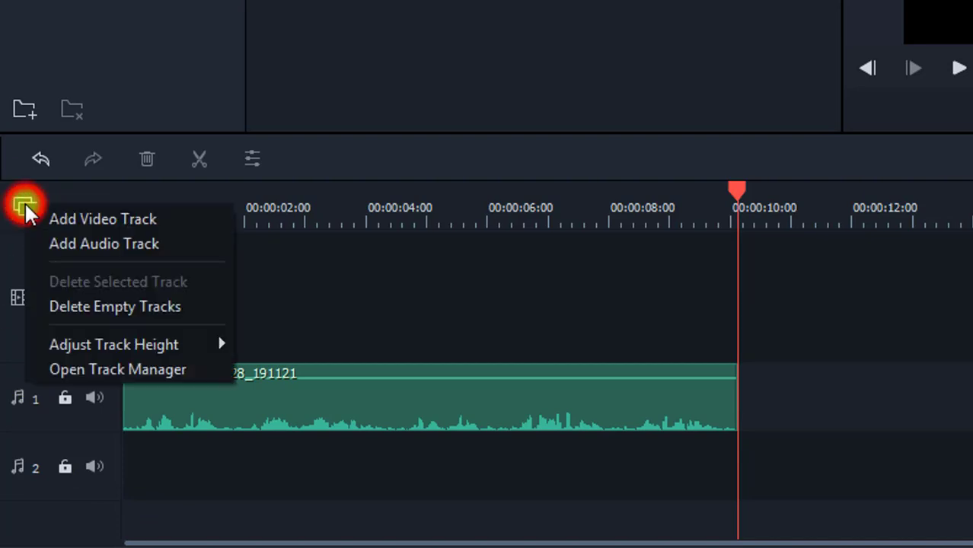
{"action": "left_click", "coordinate": [66, 253]}
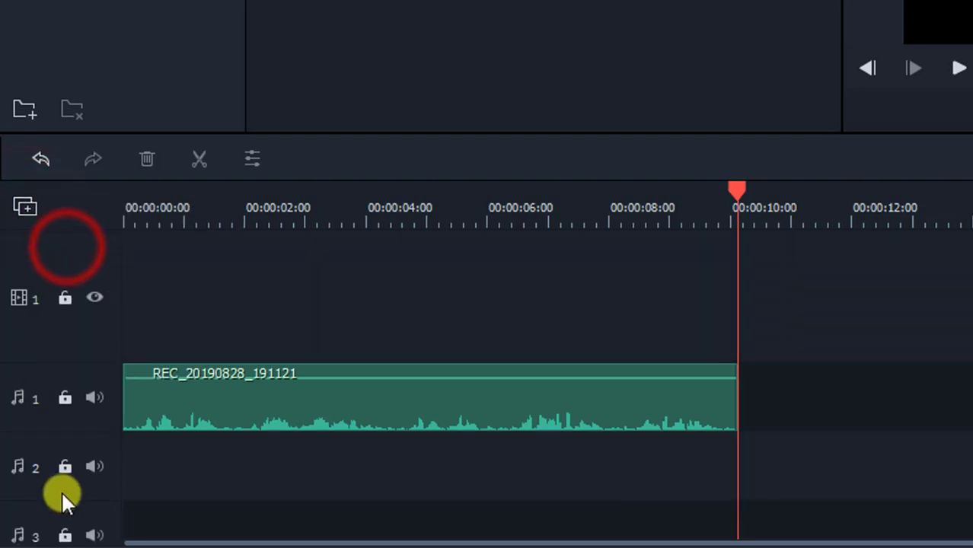
{"action": "scroll", "coordinate": [259, 480], "scroll_direction": "down", "scroll_amount": 1}
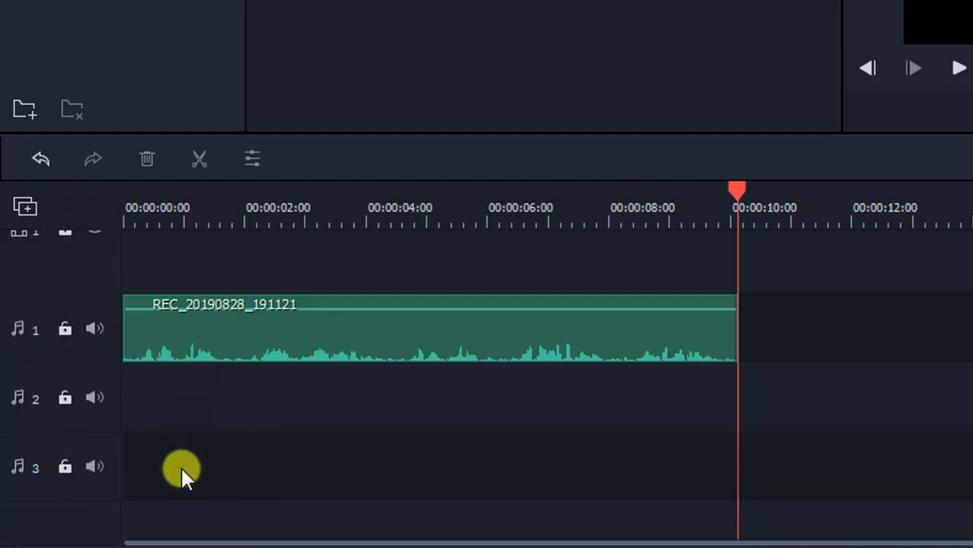
Copy the trimmed recording and paste it twice farther along audio track 1, leaving gaps between the clips
{"action": "left_click", "coordinate": [281, 331]}
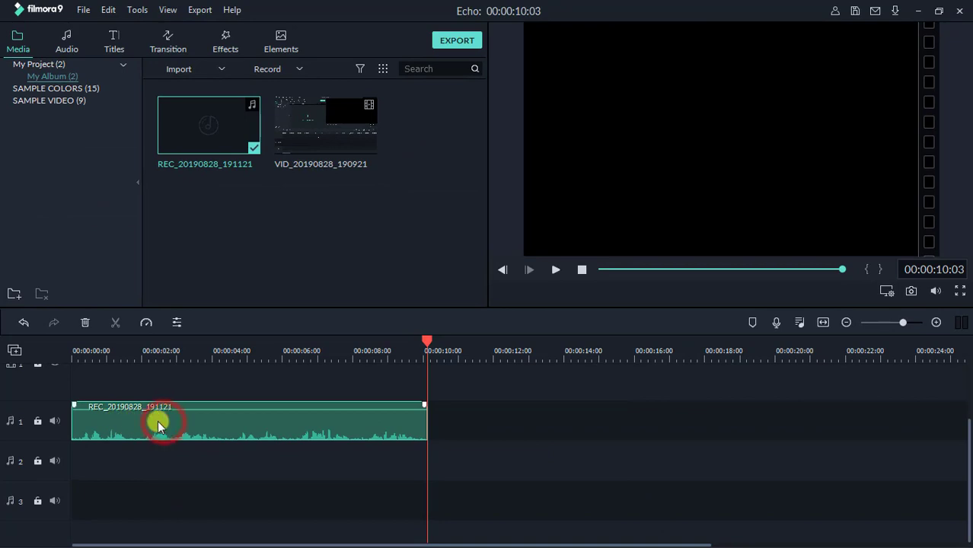
{"action": "key", "text": "ctrl+c"}
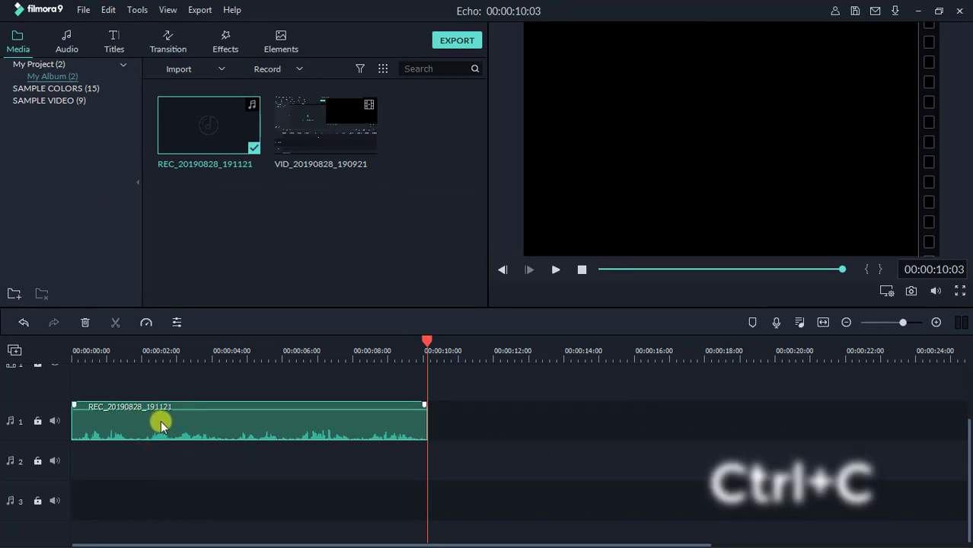
{"action": "left_click_drag", "start_coordinate": [431, 344], "coordinate": [474, 346]}
{"action": "key", "text": "ctrl+v"}
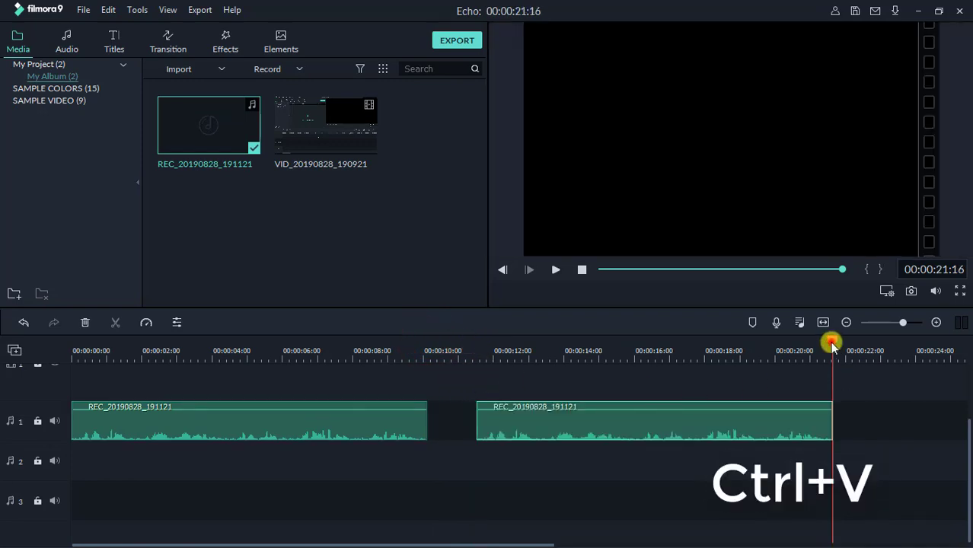
{"action": "key", "text": "ctrl+v"}
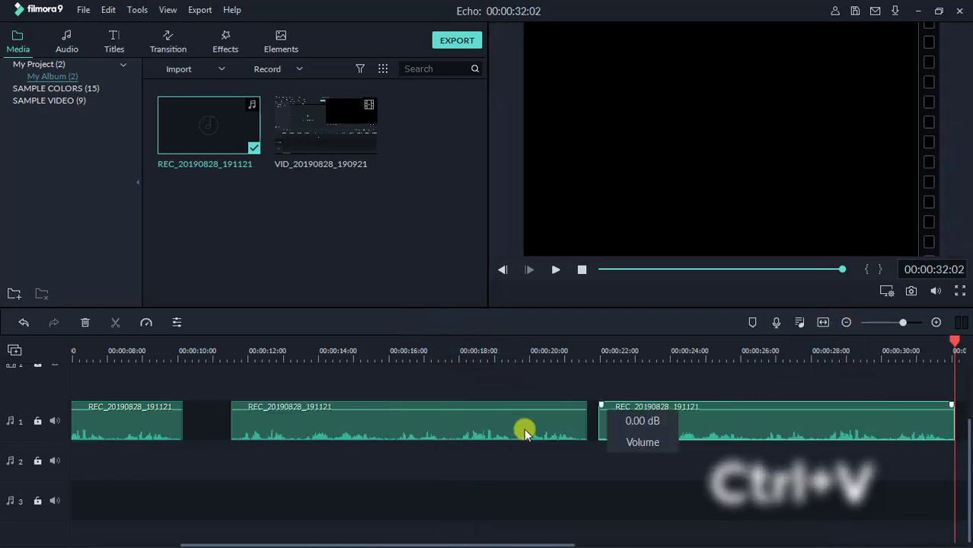
Move the first pasted copy to the start of audio track 2 and shift the second copy on track 1 earlier, to about 00:00:13:19
{"action": "left_click_drag", "start_coordinate": [533, 352], "coordinate": [367, 348]}
{"action": "left_click", "coordinate": [434, 426]}
{"action": "left_click_drag", "start_coordinate": [434, 425], "coordinate": [129, 459]}
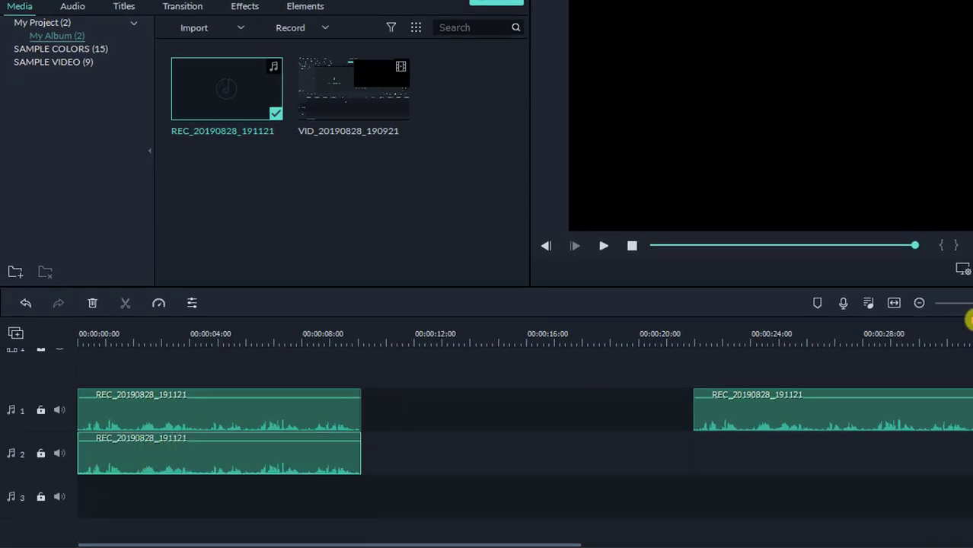
{"action": "left_click_drag", "start_coordinate": [966, 321], "coordinate": [545, 364]}
{"action": "left_click_drag", "start_coordinate": [717, 410], "coordinate": [484, 411]}
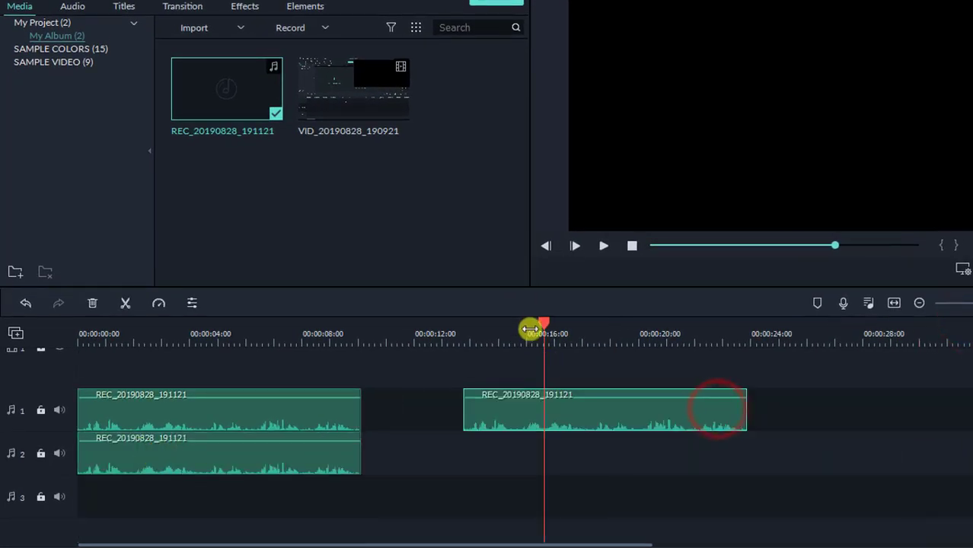
Play the two aligned recordings on audio tracks 1 and 2 from the start, and return the playhead to the beginning
{"action": "left_click_drag", "start_coordinate": [543, 326], "coordinate": [34, 362]}
{"action": "left_click_drag", "start_coordinate": [201, 341], "coordinate": [580, 322]}
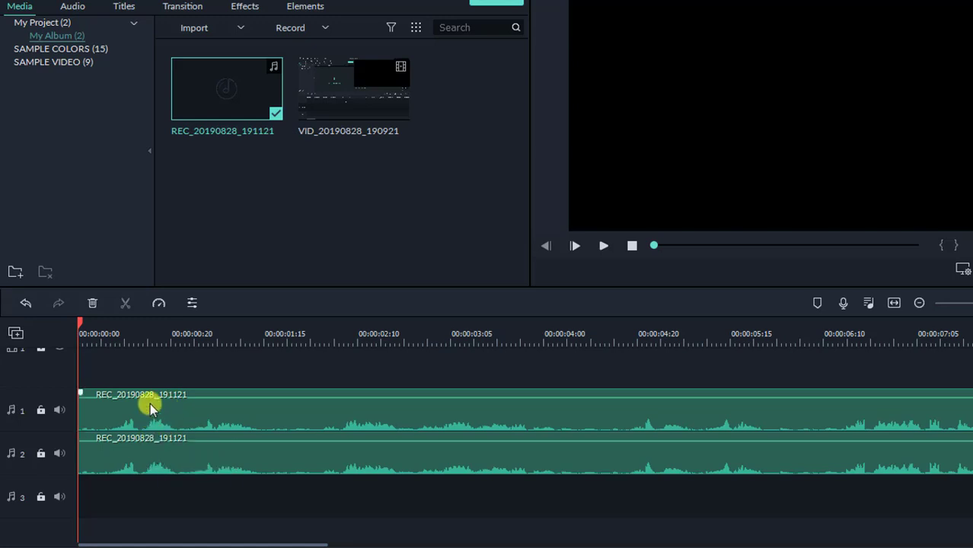
{"action": "mouse_move", "coordinate": [148, 398]}
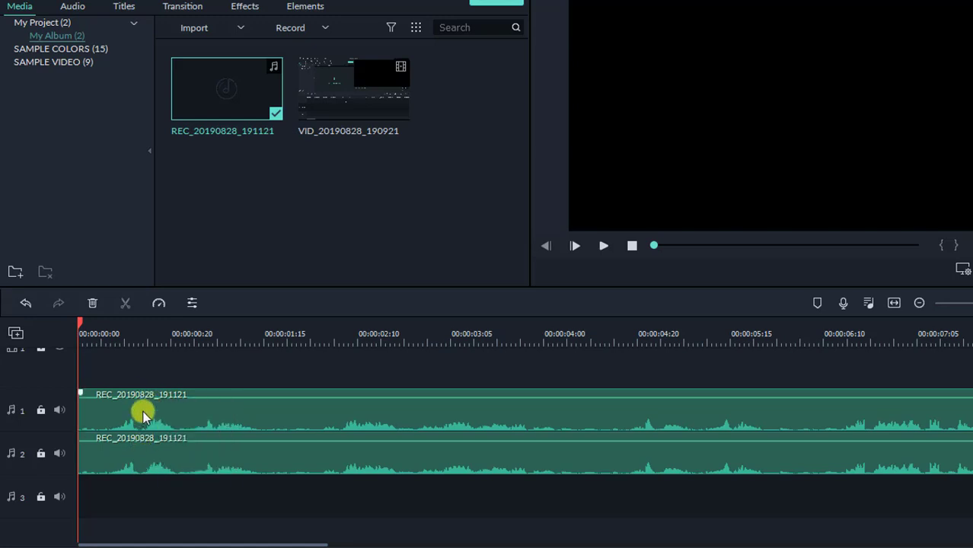
{"action": "mouse_move", "coordinate": [143, 442]}
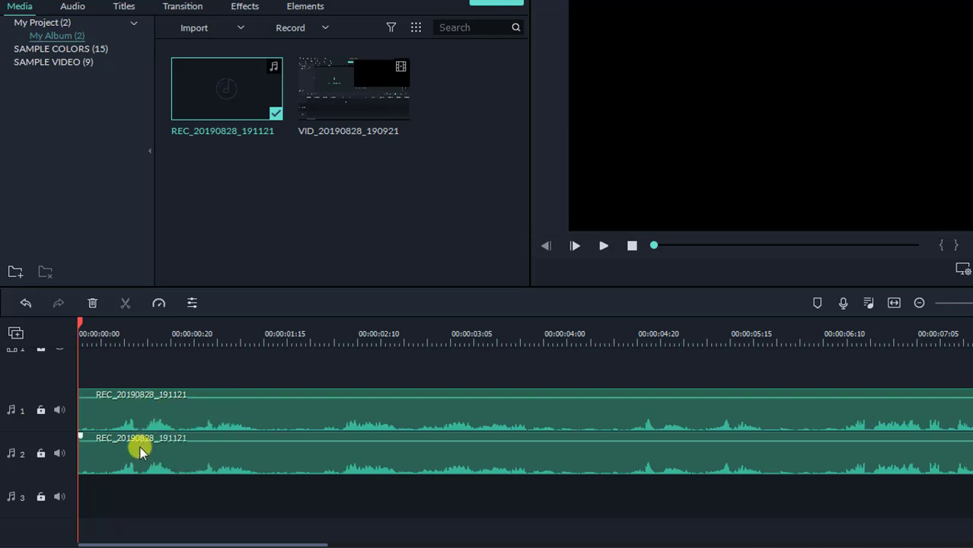
{"action": "left_click", "coordinate": [604, 246]}
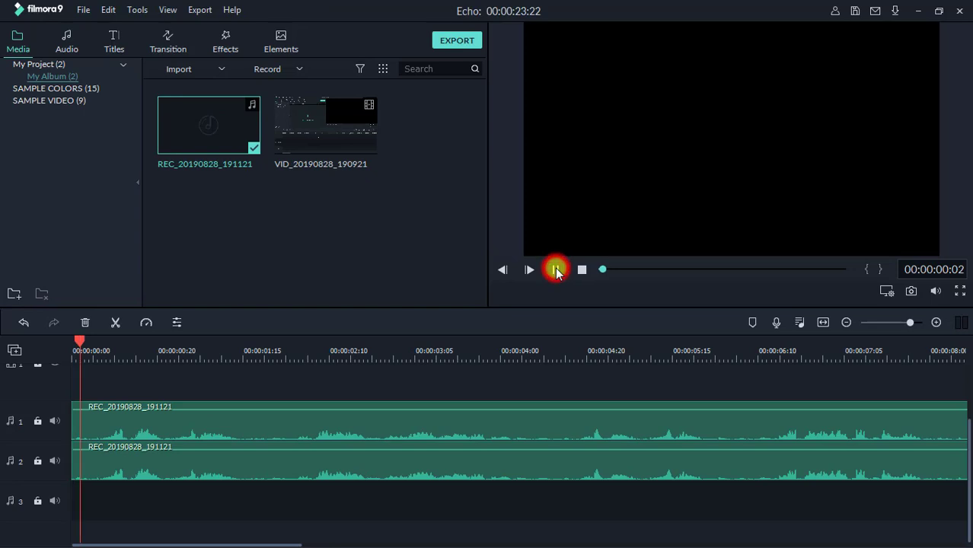
{"action": "left_click", "coordinate": [556, 269]}
{"action": "left_click_drag", "start_coordinate": [187, 344], "coordinate": [92, 355]}
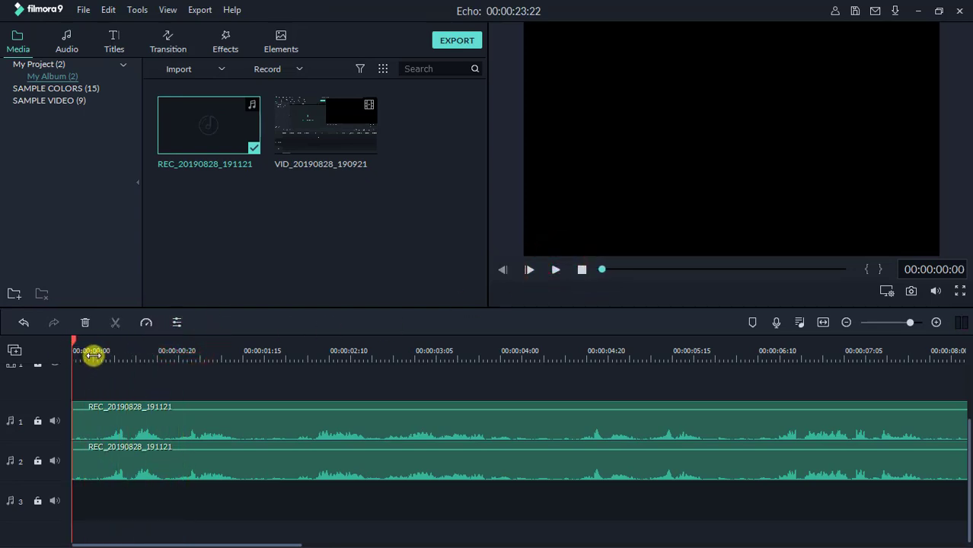
Shift the copy on audio track 2 about two frames later than track 1 and play back the overlapping audio
{"action": "left_click_drag", "start_coordinate": [121, 459], "coordinate": [132, 456]}
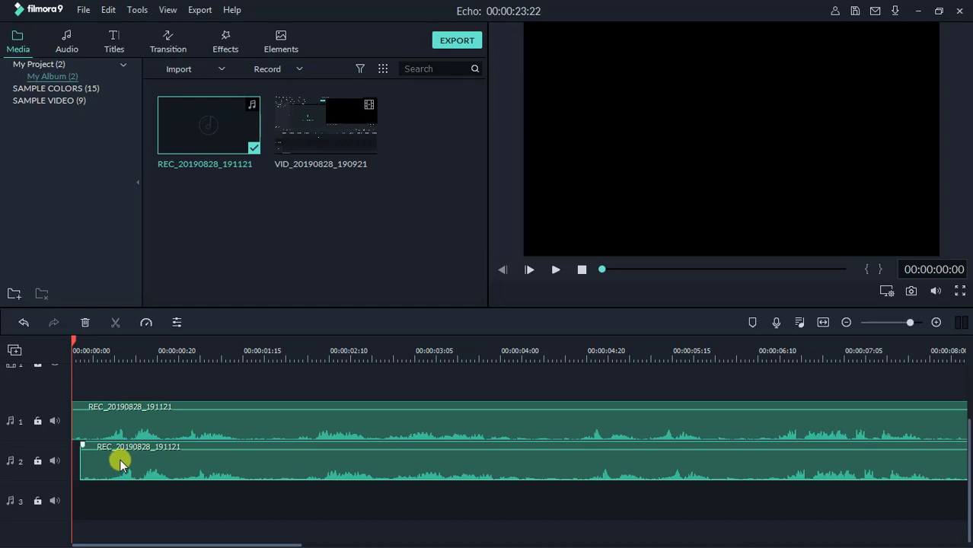
{"action": "left_click", "coordinate": [169, 406]}
{"action": "left_click", "coordinate": [173, 384]}
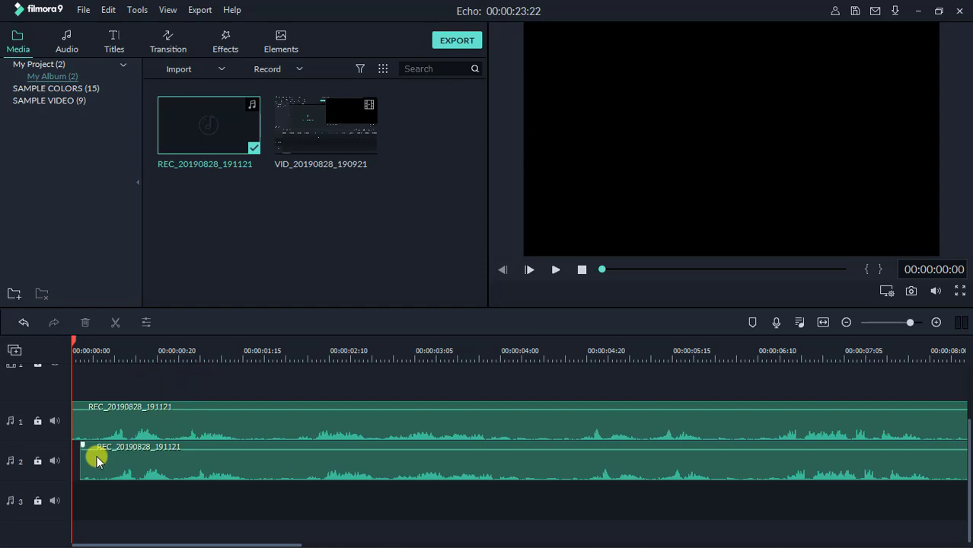
{"action": "left_click", "coordinate": [555, 270]}
{"action": "left_click", "coordinate": [554, 270]}
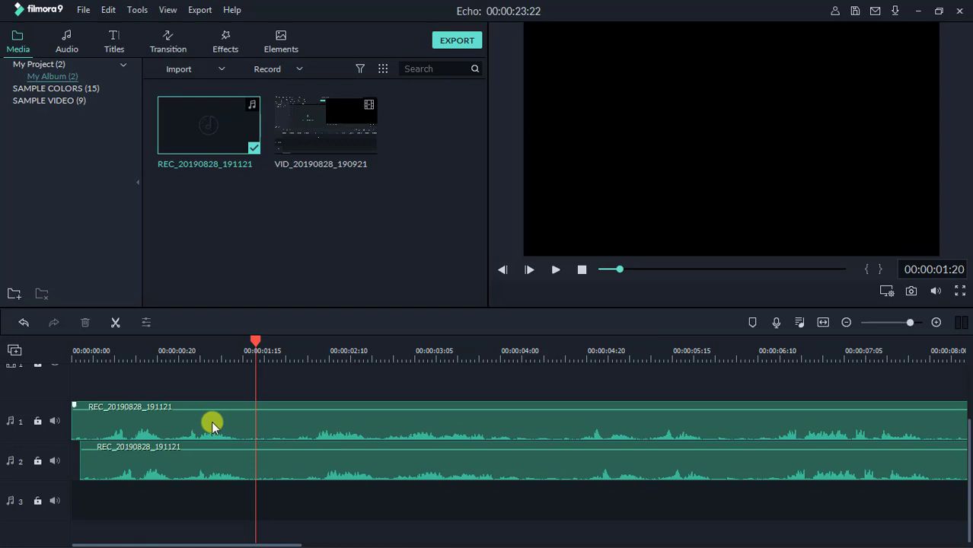
Lower the volume of the recording copy on audio track 2 and play both tracks from the start
{"action": "mouse_move", "coordinate": [144, 451]}
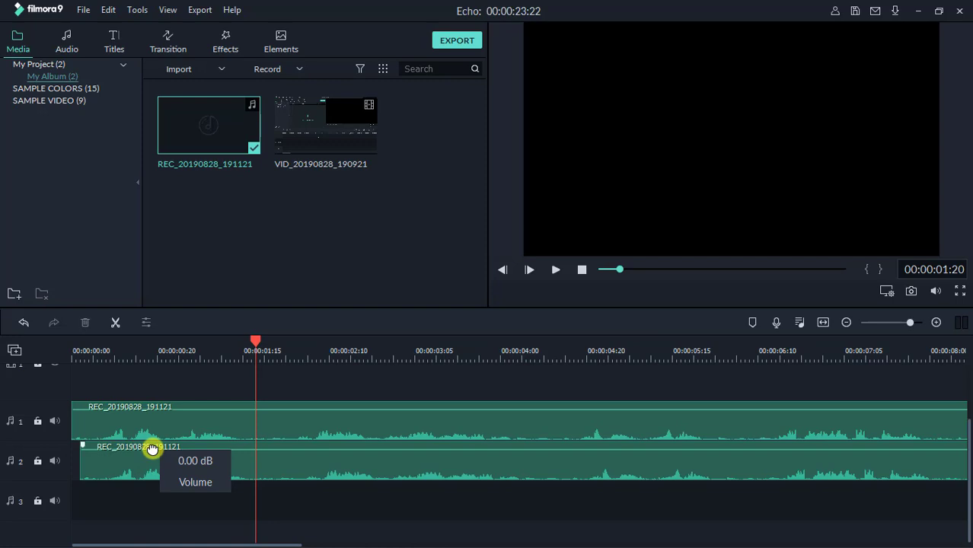
{"action": "left_click_drag", "start_coordinate": [152, 449], "coordinate": [153, 453]}
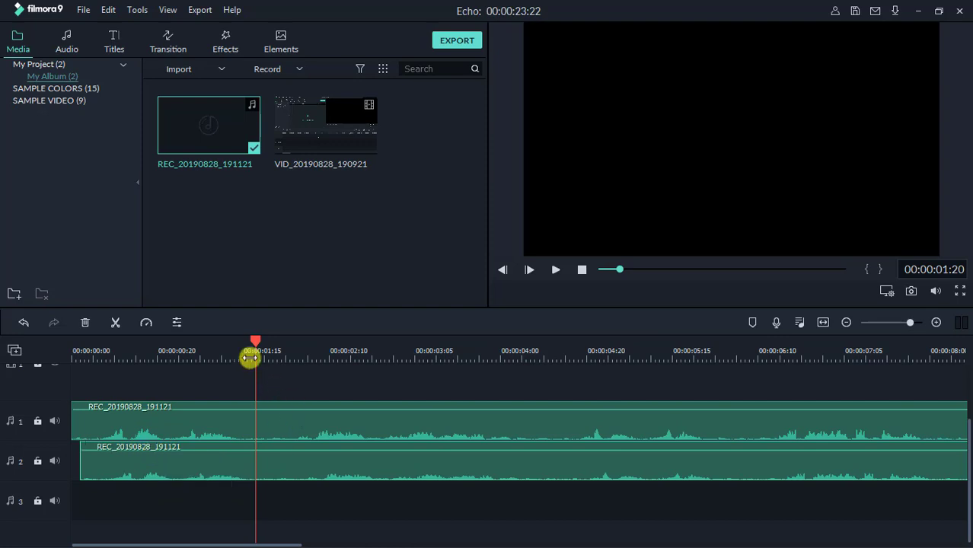
{"action": "left_click_drag", "start_coordinate": [255, 341], "coordinate": [74, 386]}
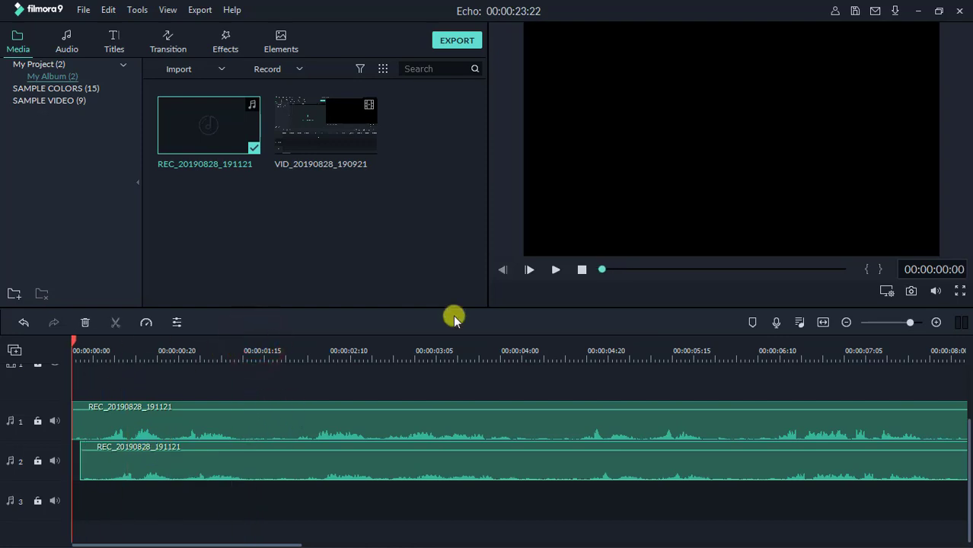
{"action": "left_click", "coordinate": [553, 271]}
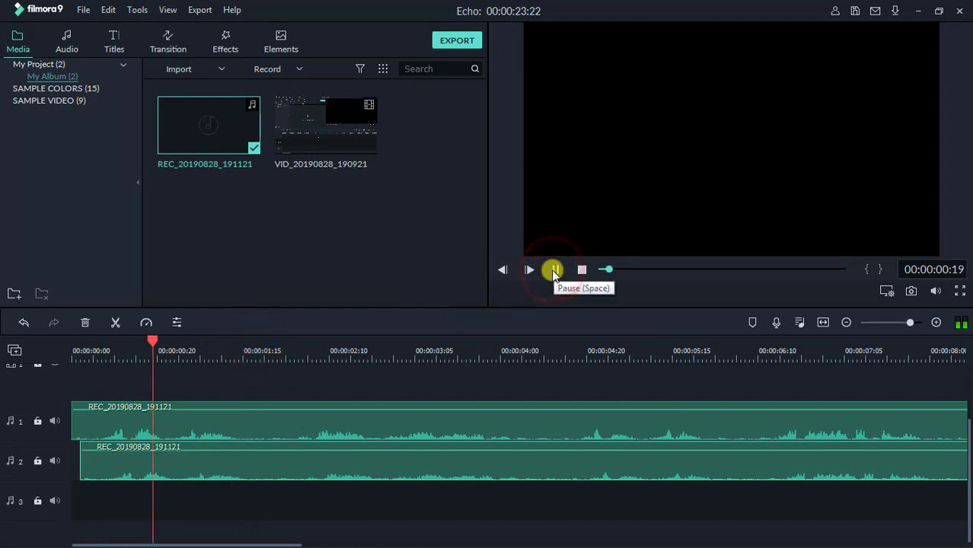
Reduce the volume of the track 2 copy a little further and replay the overlapping audio from the beginning
{"action": "left_click", "coordinate": [217, 452]}
{"action": "left_click_drag", "start_coordinate": [216, 452], "coordinate": [252, 437]}
{"action": "left_click_drag", "start_coordinate": [251, 346], "coordinate": [67, 365]}
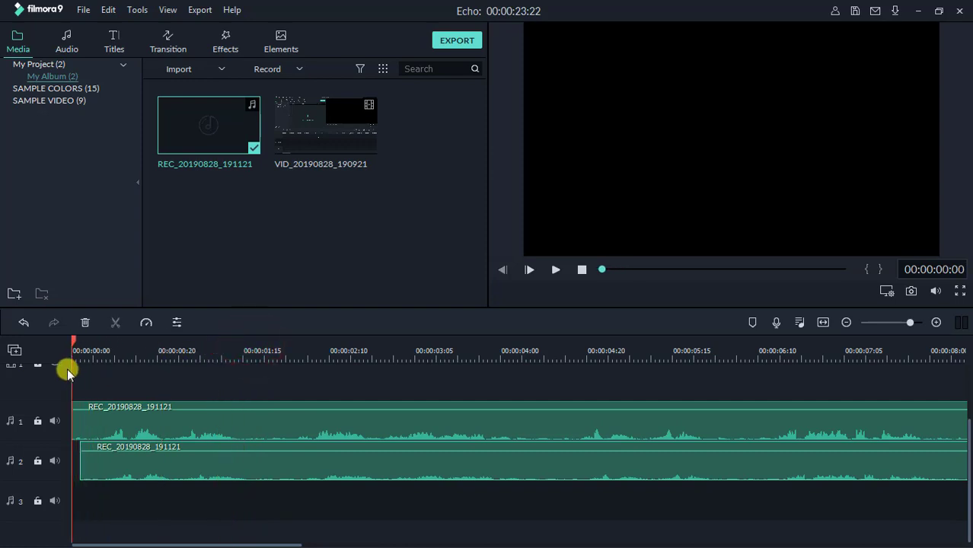
{"action": "left_click", "coordinate": [551, 269]}
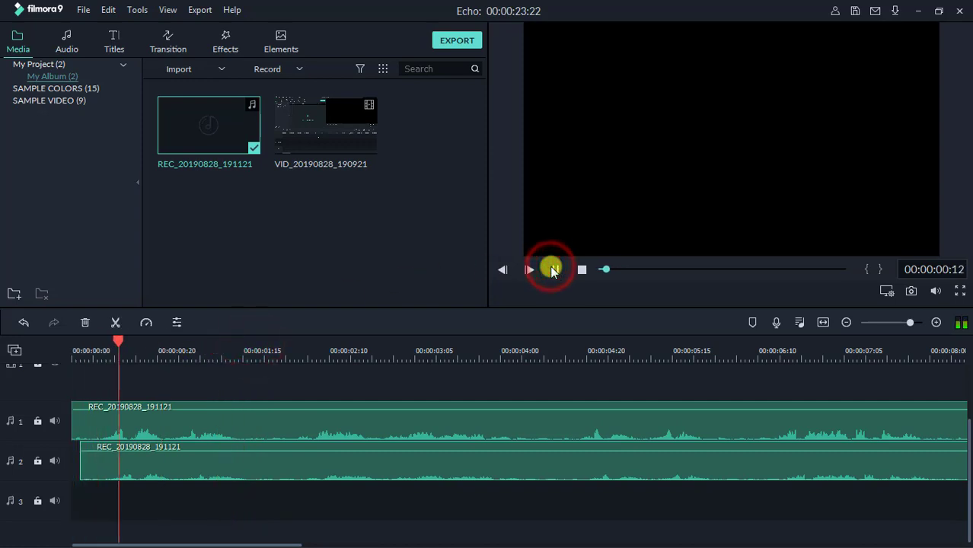
{"action": "left_click", "coordinate": [553, 270]}
Move the remaining copy from track 1 to audio track 3, starting about two frames later than the copy on track 2
{"action": "left_click_drag", "start_coordinate": [287, 356], "coordinate": [160, 357]}
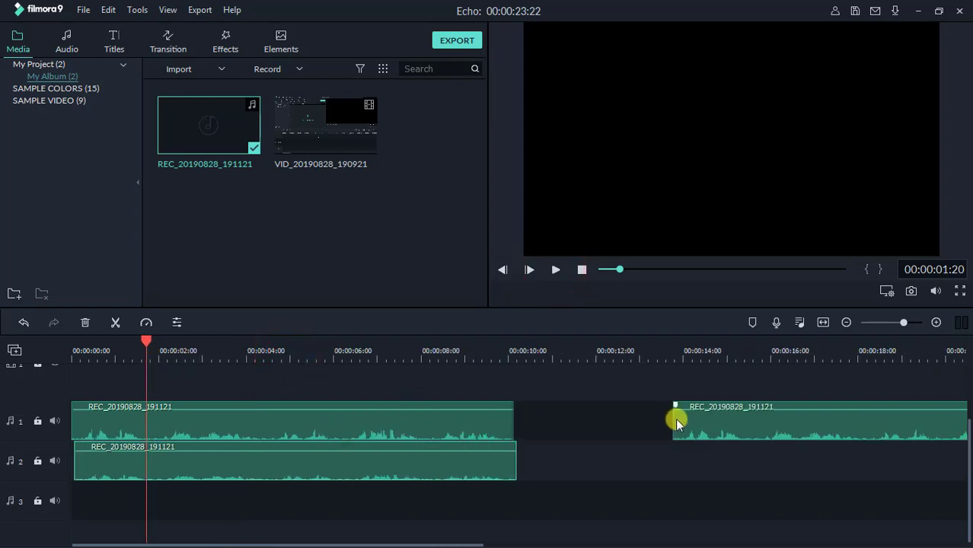
{"action": "left_click_drag", "start_coordinate": [697, 426], "coordinate": [96, 490]}
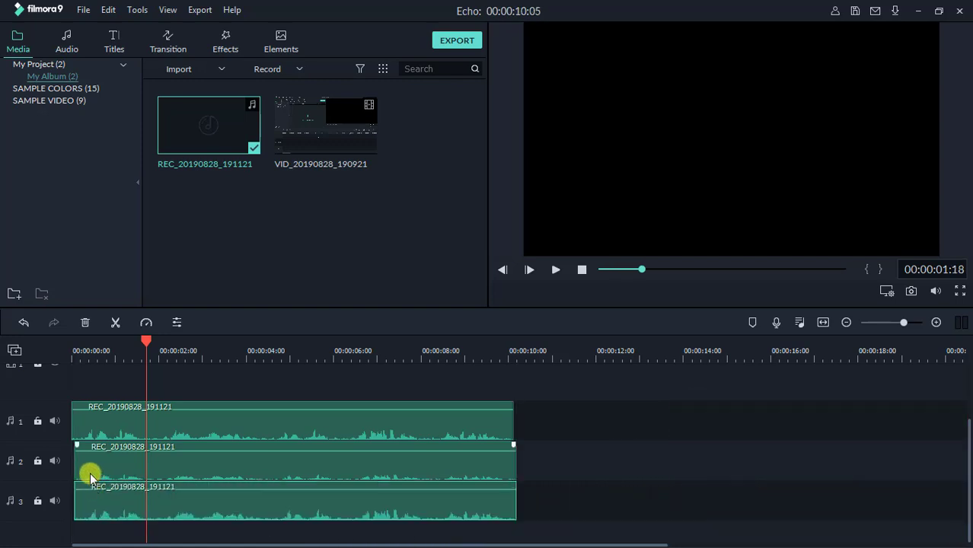
{"action": "left_click_drag", "start_coordinate": [140, 345], "coordinate": [67, 358]}
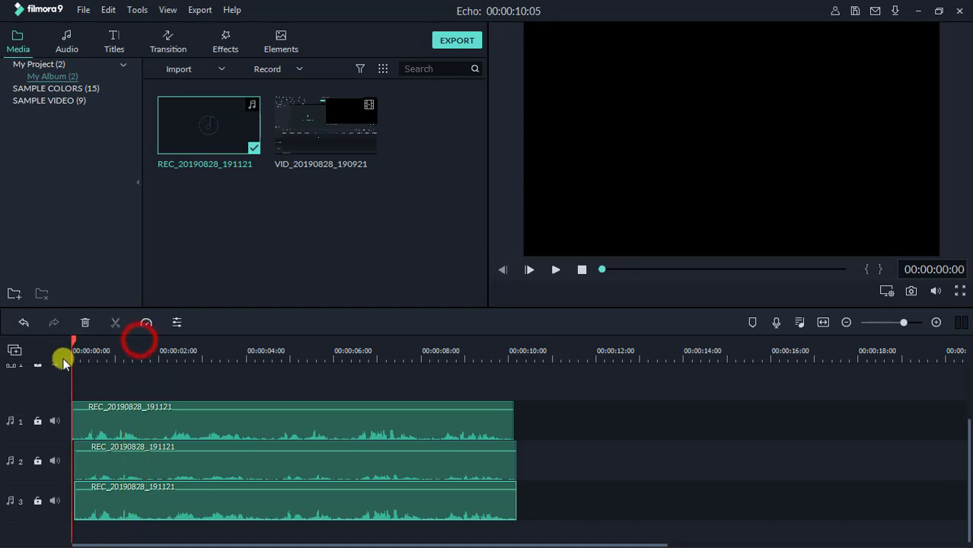
{"action": "left_click_drag", "start_coordinate": [130, 354], "coordinate": [379, 355]}
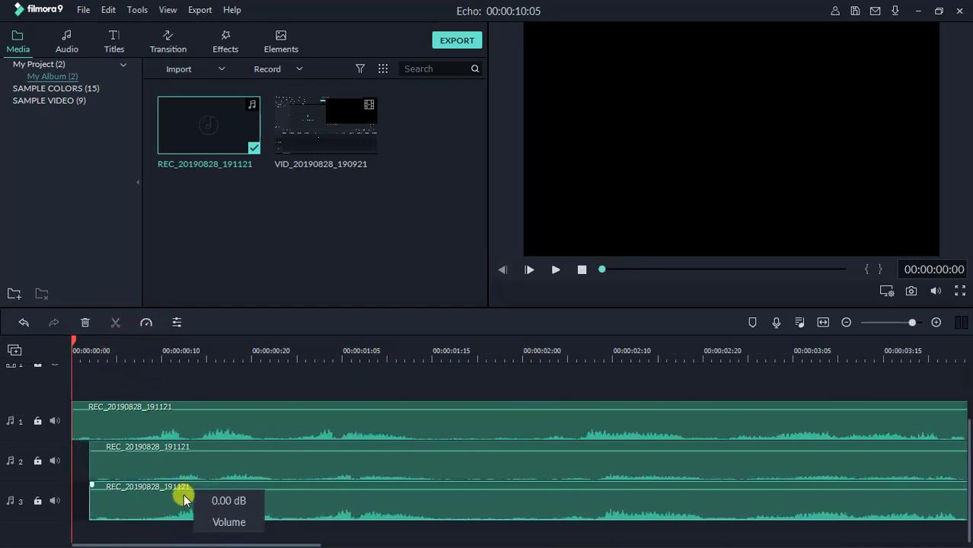
{"action": "left_click_drag", "start_coordinate": [173, 501], "coordinate": [190, 500]}
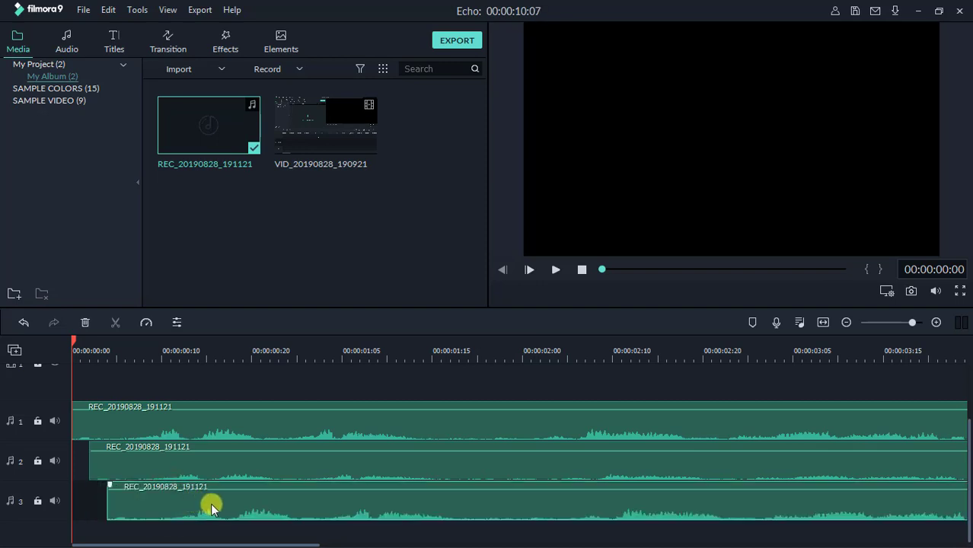
Lower the volume of the track 3 copy below that of track 2 and play all three layered tracks
{"action": "left_click", "coordinate": [204, 466]}
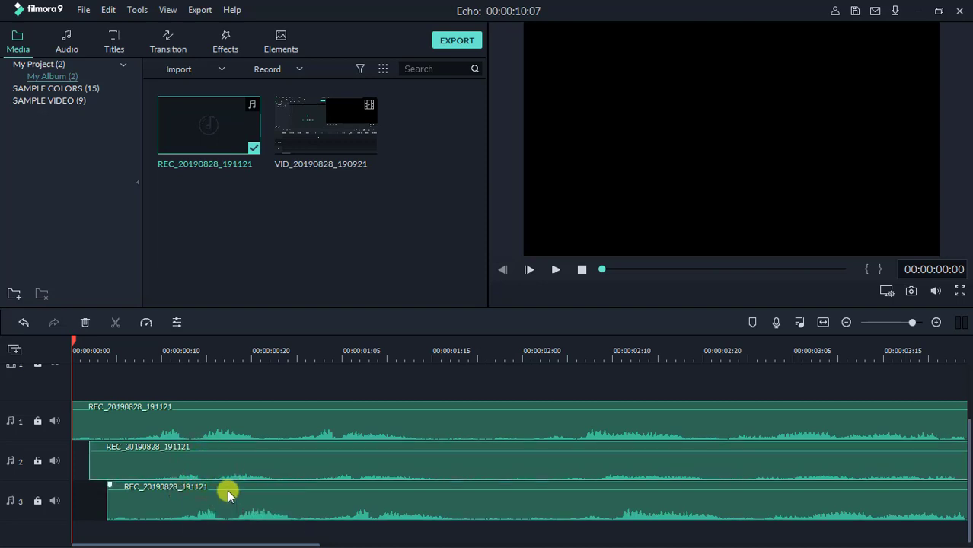
{"action": "left_click_drag", "start_coordinate": [227, 492], "coordinate": [228, 495]}
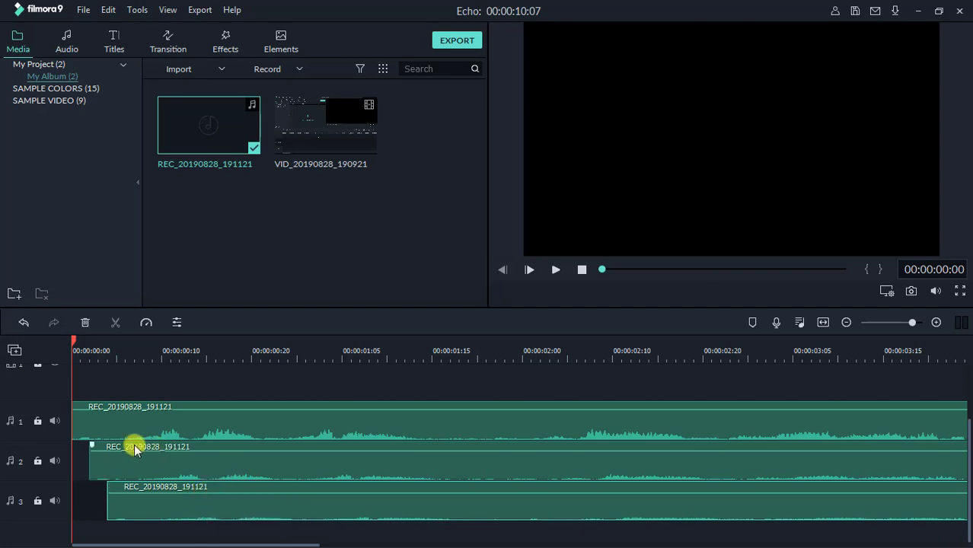
{"action": "left_click", "coordinate": [553, 271]}
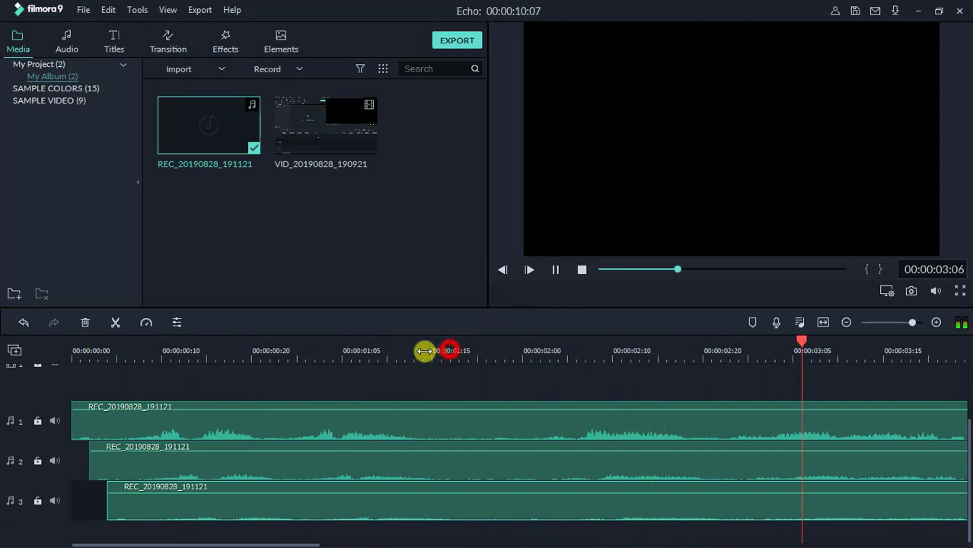
{"action": "left_click_drag", "start_coordinate": [429, 351], "coordinate": [402, 351]}
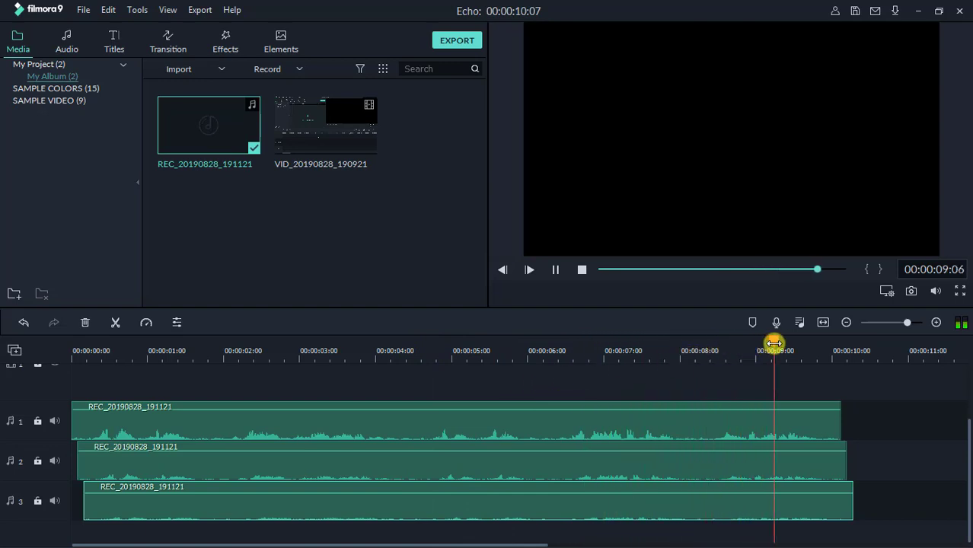
{"action": "left_click", "coordinate": [804, 344]}
{"action": "left_click_drag", "start_coordinate": [801, 345], "coordinate": [113, 435]}
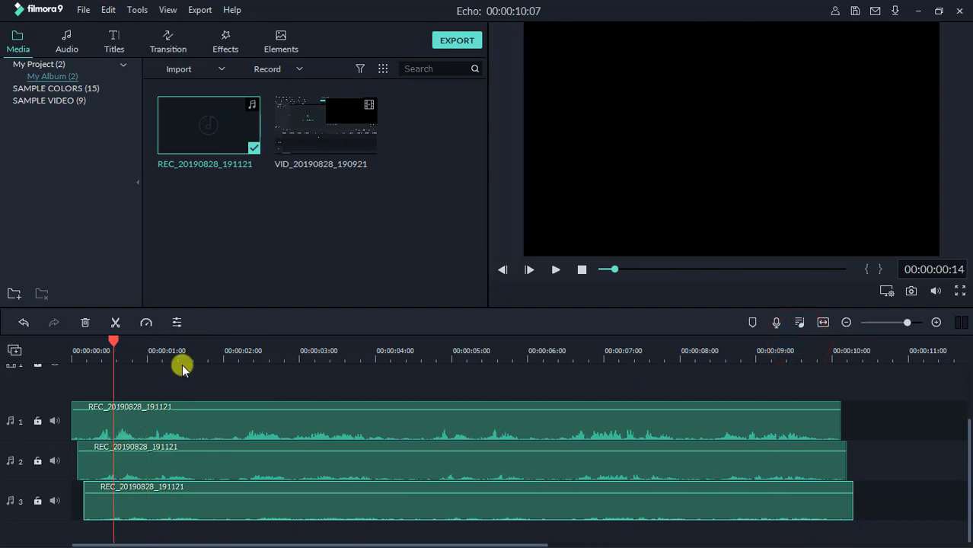
Lower the volume of the track 2 copy slightly more and play the three-track echo from near the start
{"action": "scroll", "coordinate": [320, 352], "scroll_direction": "up", "scroll_amount": 3}
{"action": "left_click", "coordinate": [268, 461]}
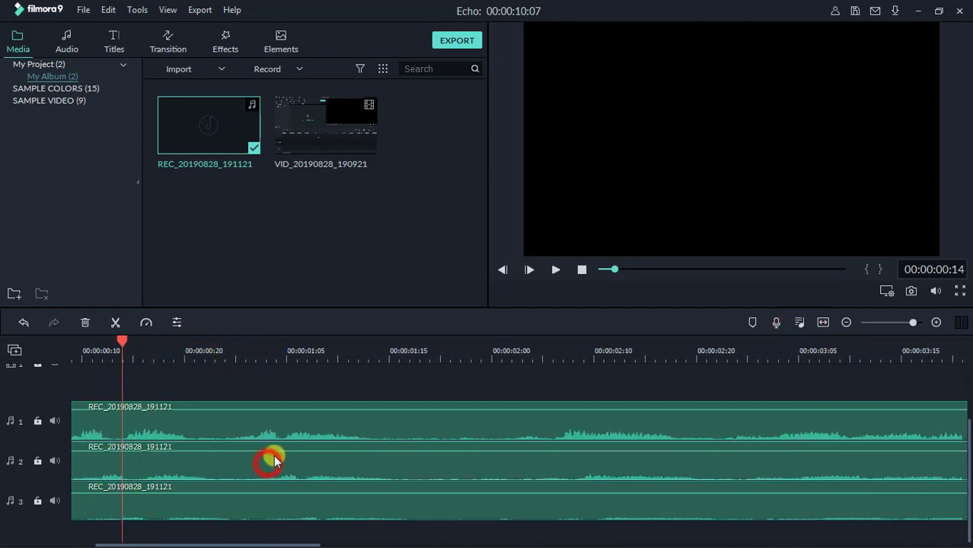
{"action": "left_click_drag", "start_coordinate": [277, 451], "coordinate": [276, 455]}
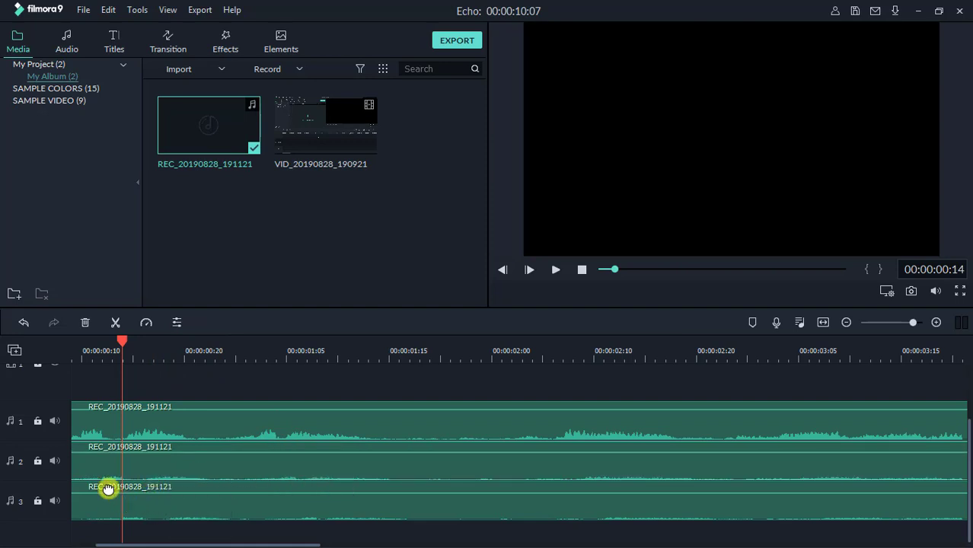
{"action": "left_click_drag", "start_coordinate": [150, 363], "coordinate": [204, 356]}
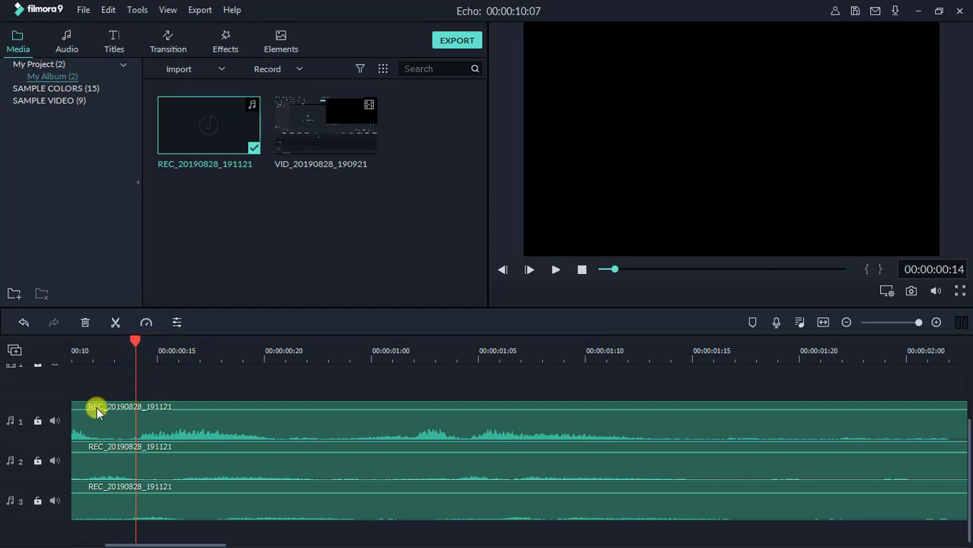
{"action": "mouse_move", "coordinate": [114, 358]}
{"action": "left_mouse_down"}
{"action": "mouse_move", "coordinate": [65, 360]}
{"action": "mouse_move", "coordinate": [102, 366]}
{"action": "left_mouse_up"}
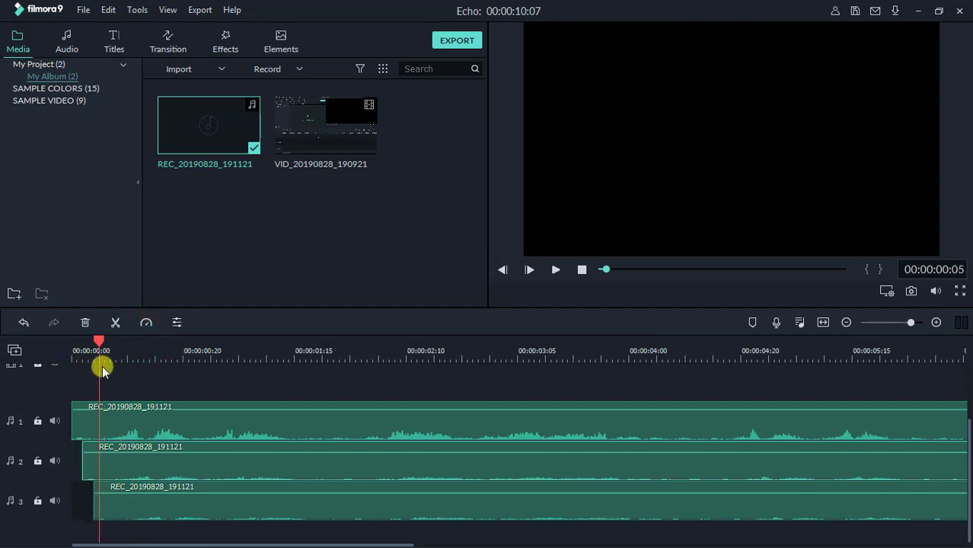
{"action": "left_click", "coordinate": [552, 271]}
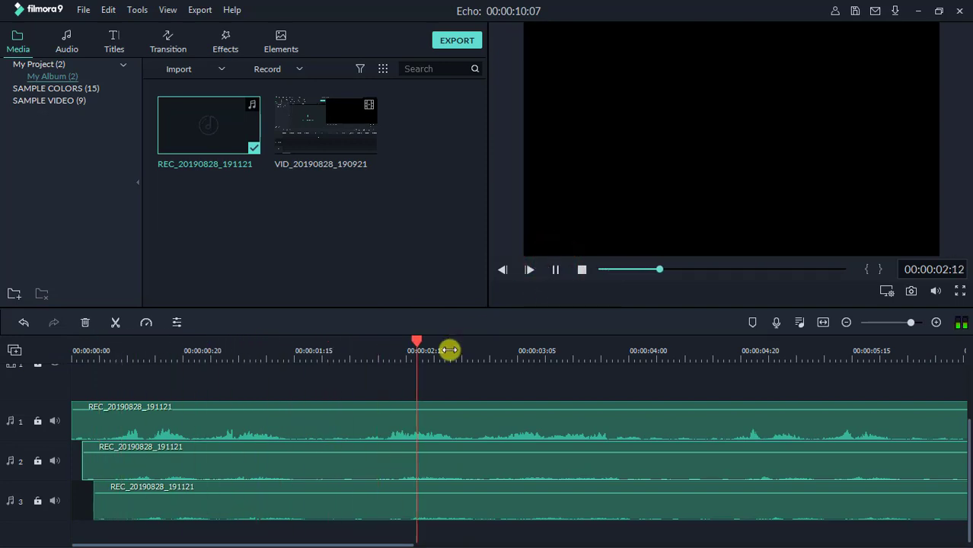
{"action": "left_click_drag", "start_coordinate": [449, 348], "coordinate": [391, 352]}
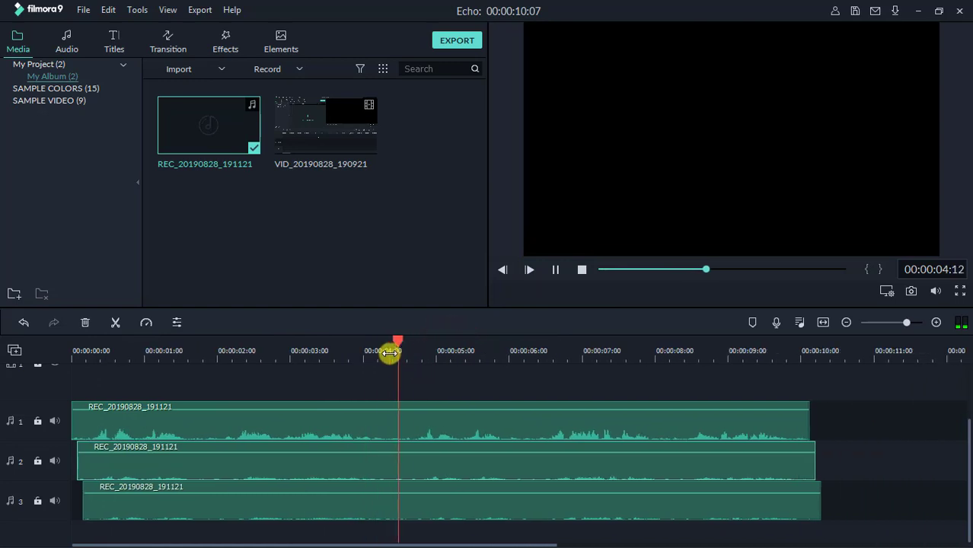